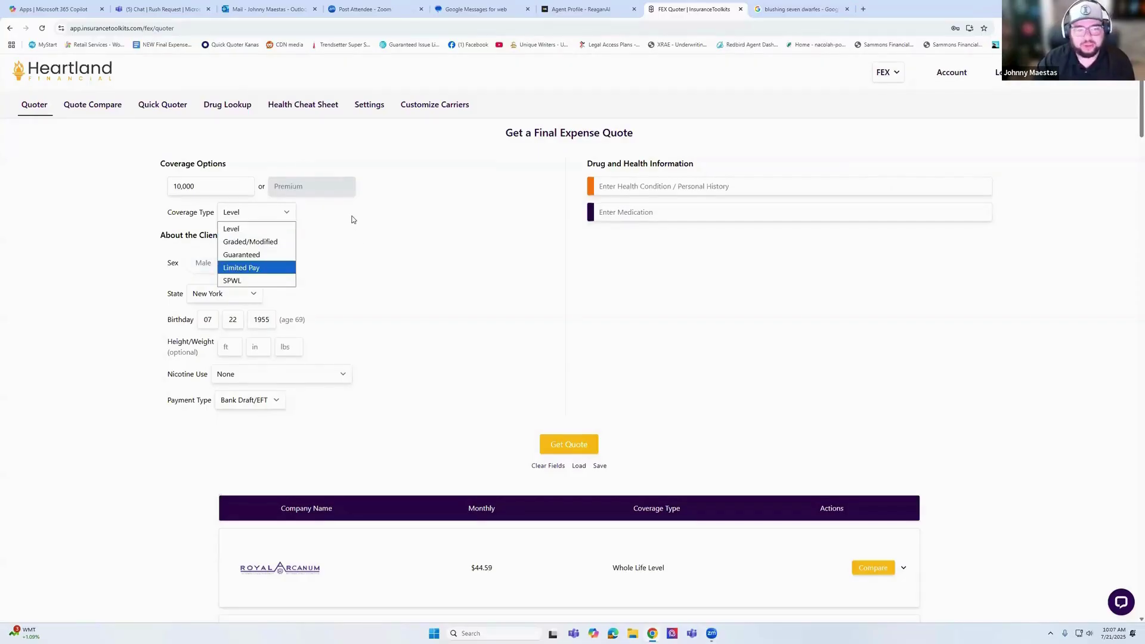
- Select Level as the coverage type and Female as the client's sex
left_click(351, 219)
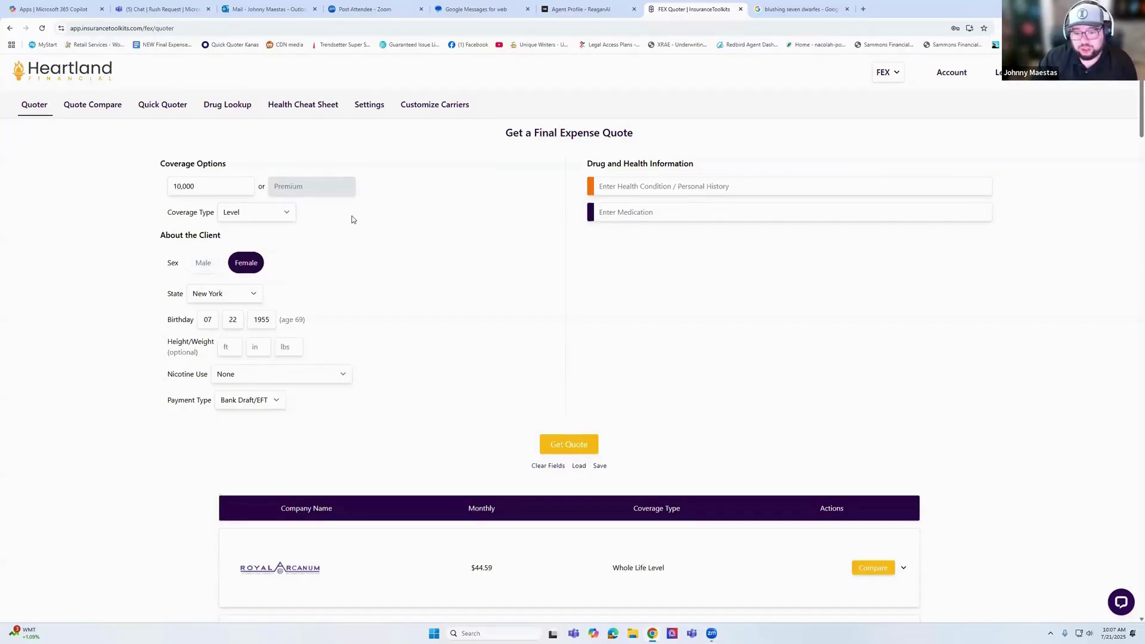
left_click(289, 214)
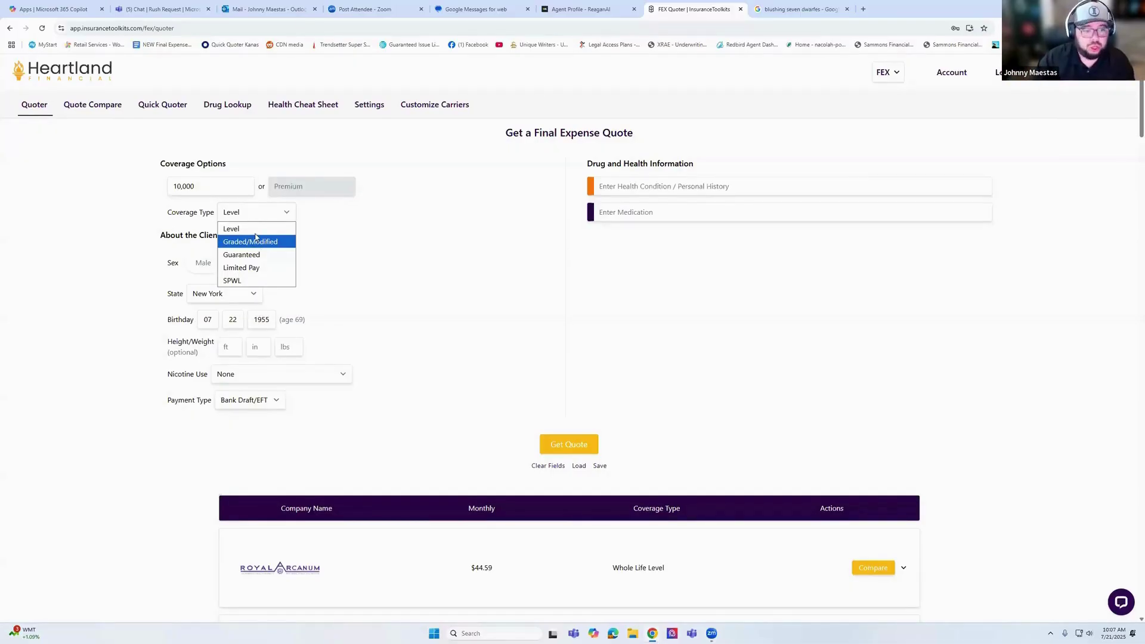
left_click(254, 232)
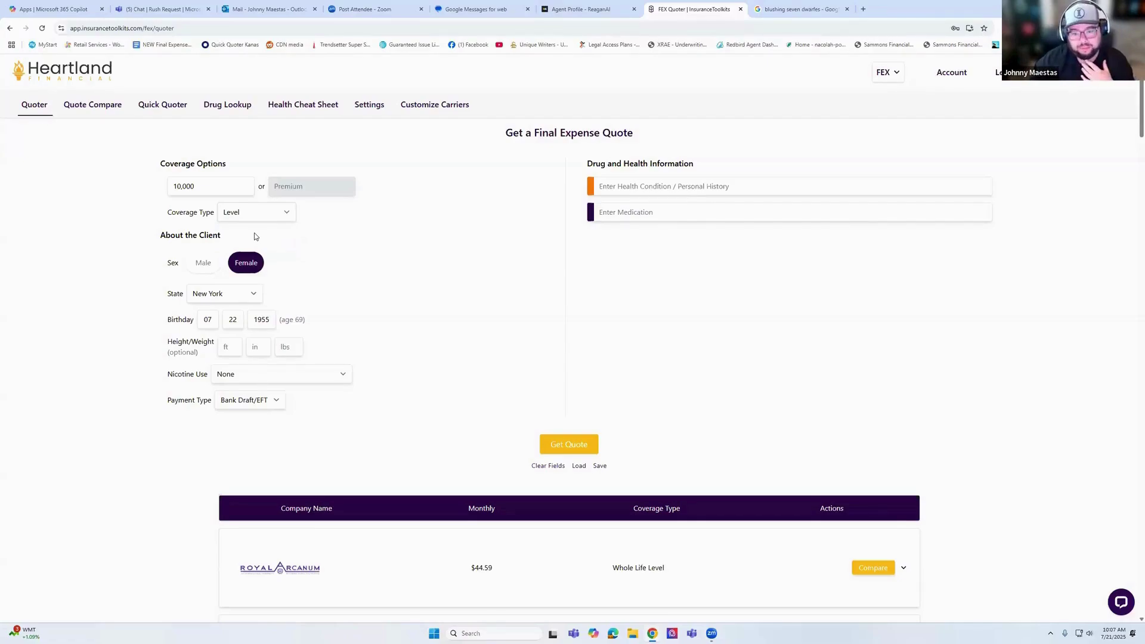
left_click(254, 215)
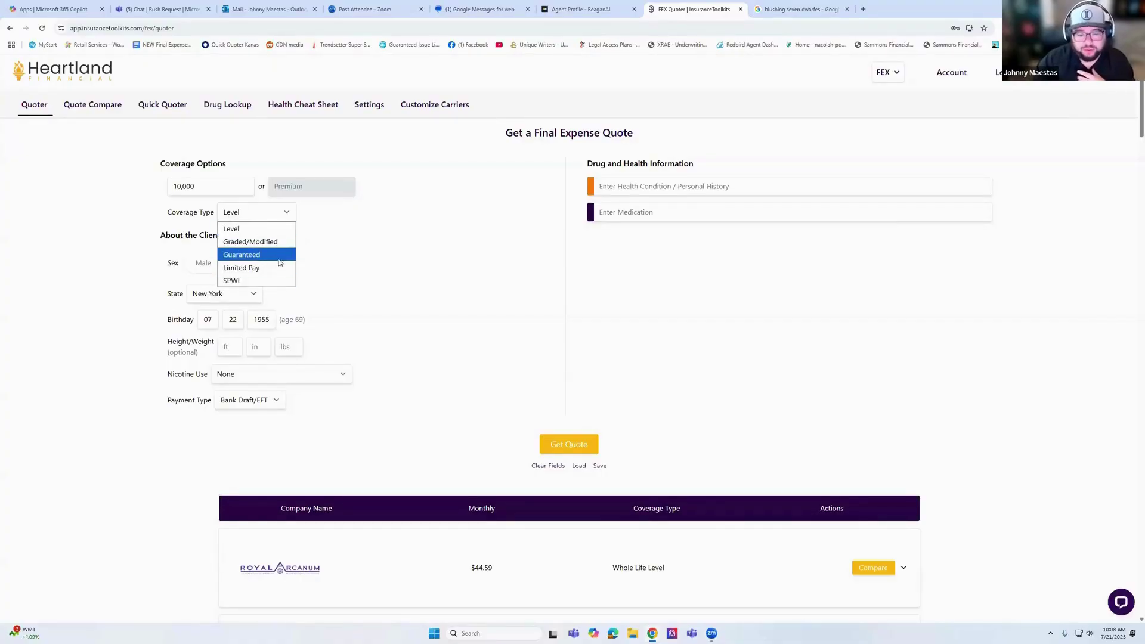
left_click(248, 230)
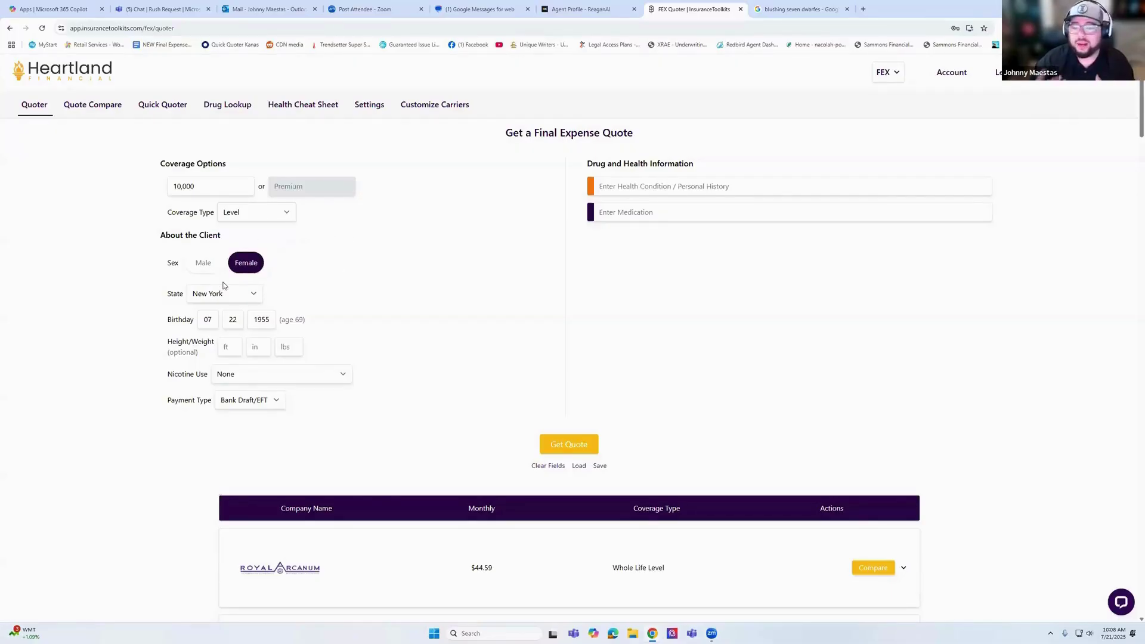
left_click(206, 266)
left_click(262, 271)
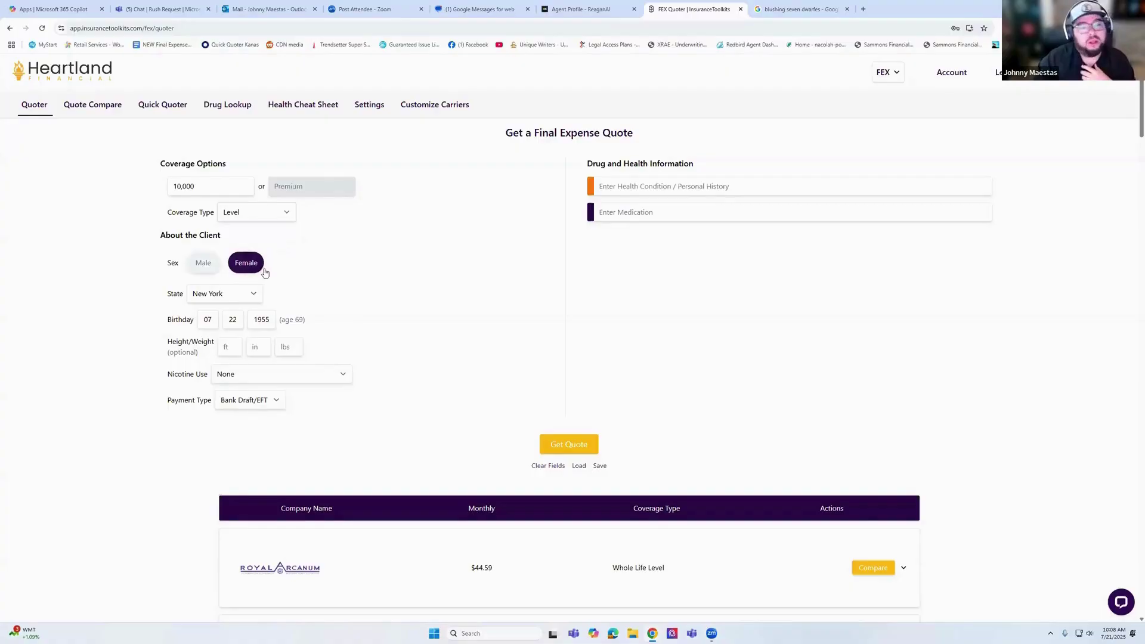
- Set the client's state to Florida and change the year of the client's birth date
left_click(252, 296)
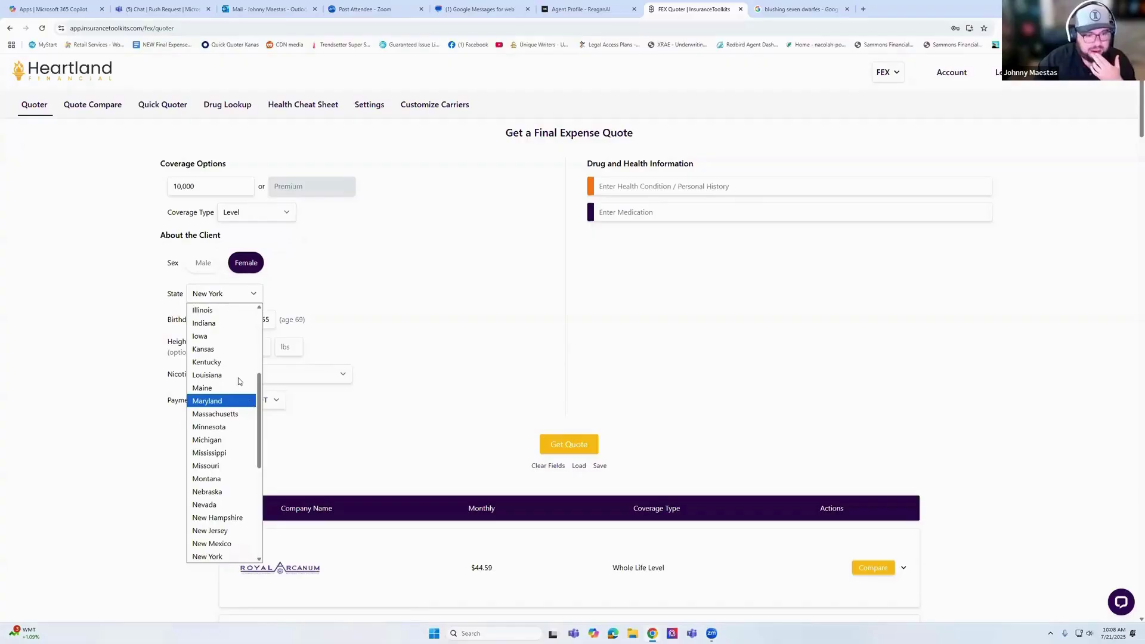
scroll(238, 381, "down", 2)
scroll(238, 381, "up", 5)
scroll(239, 383, "down", 5)
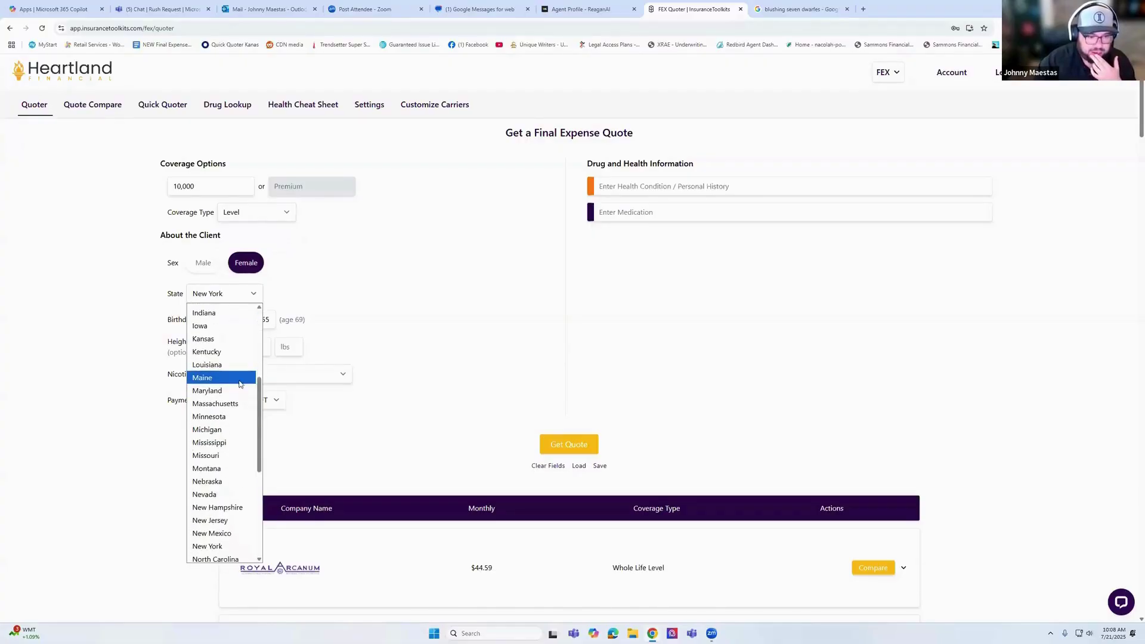
scroll(239, 382, "up", 5)
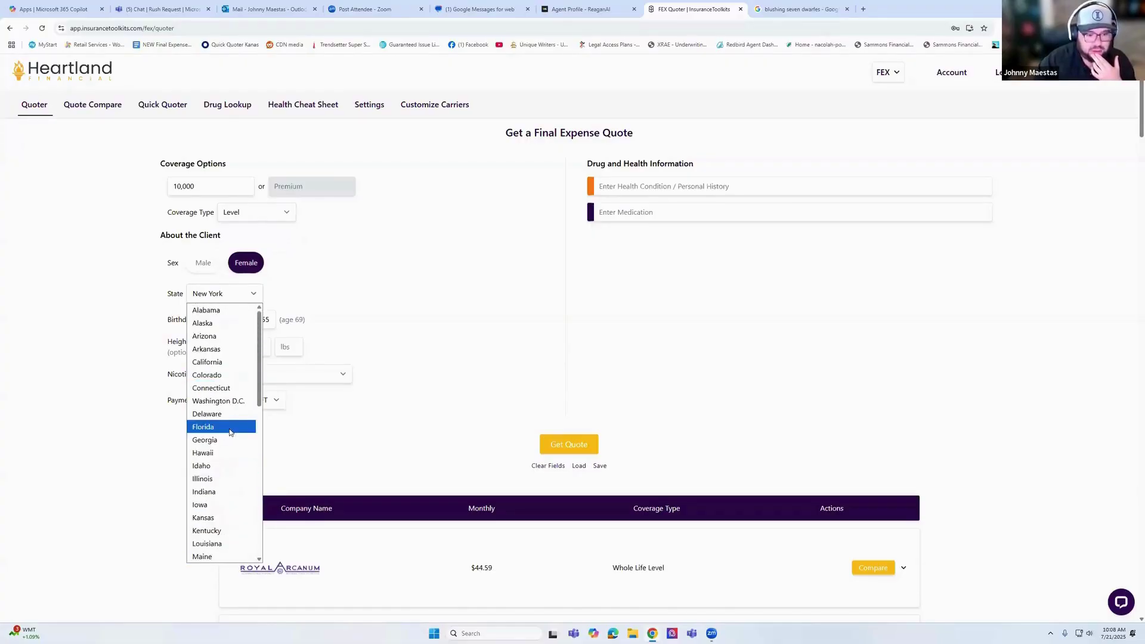
left_click(230, 426)
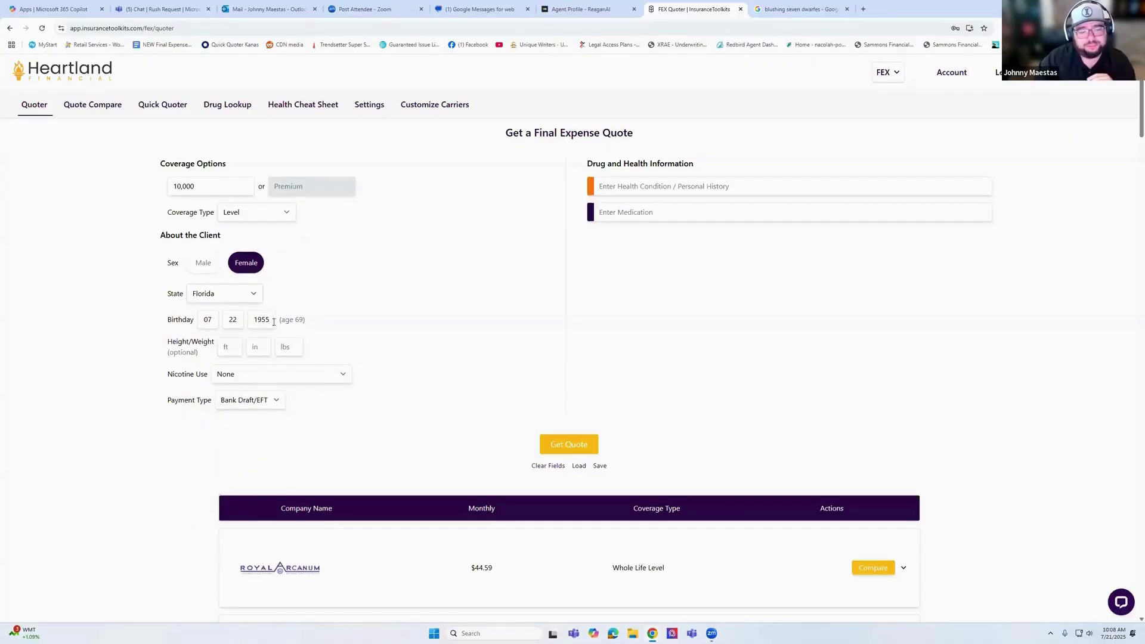
left_click_drag(273, 322, 262, 320)
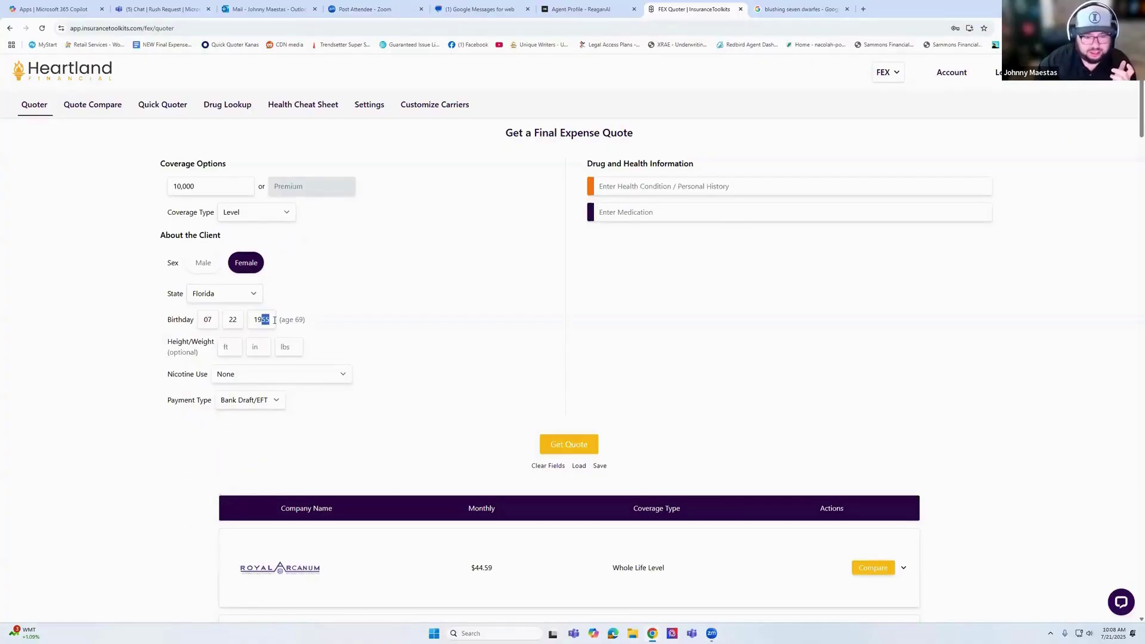
type("65")
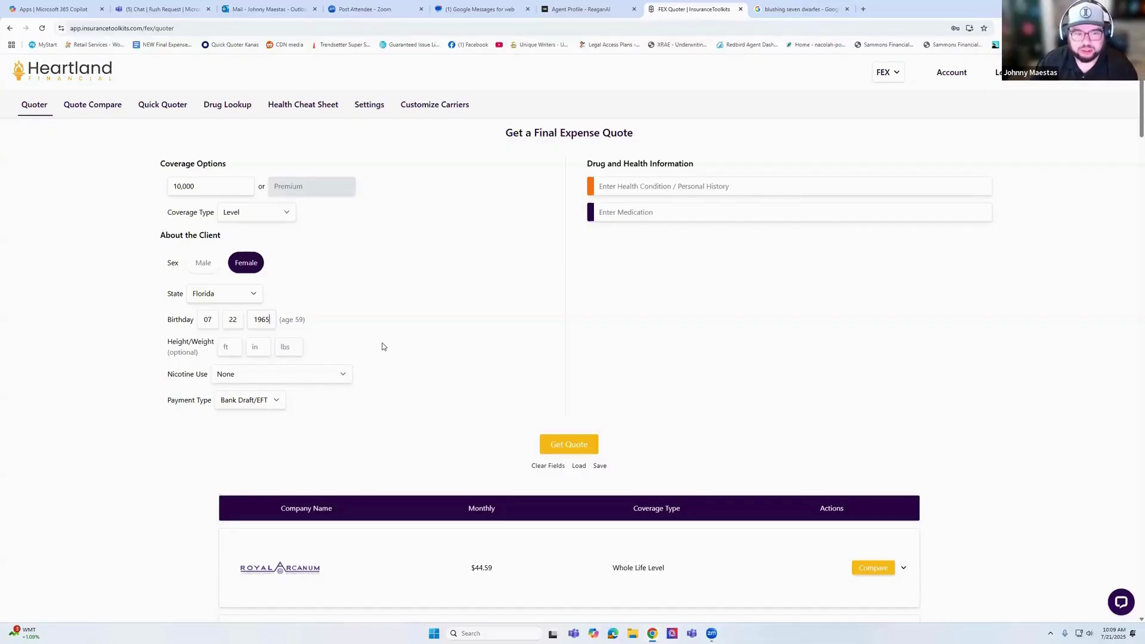
- Get the quote with nicotine use set to None and payment type set to Bank Draft/EFT
left_click(349, 381)
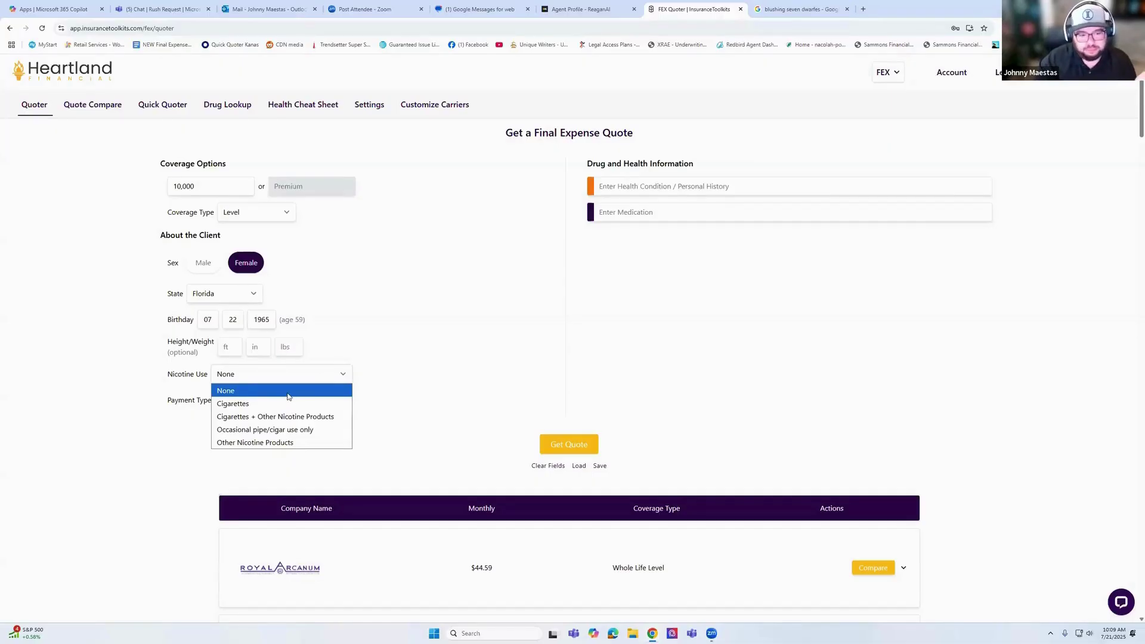
left_click(334, 390)
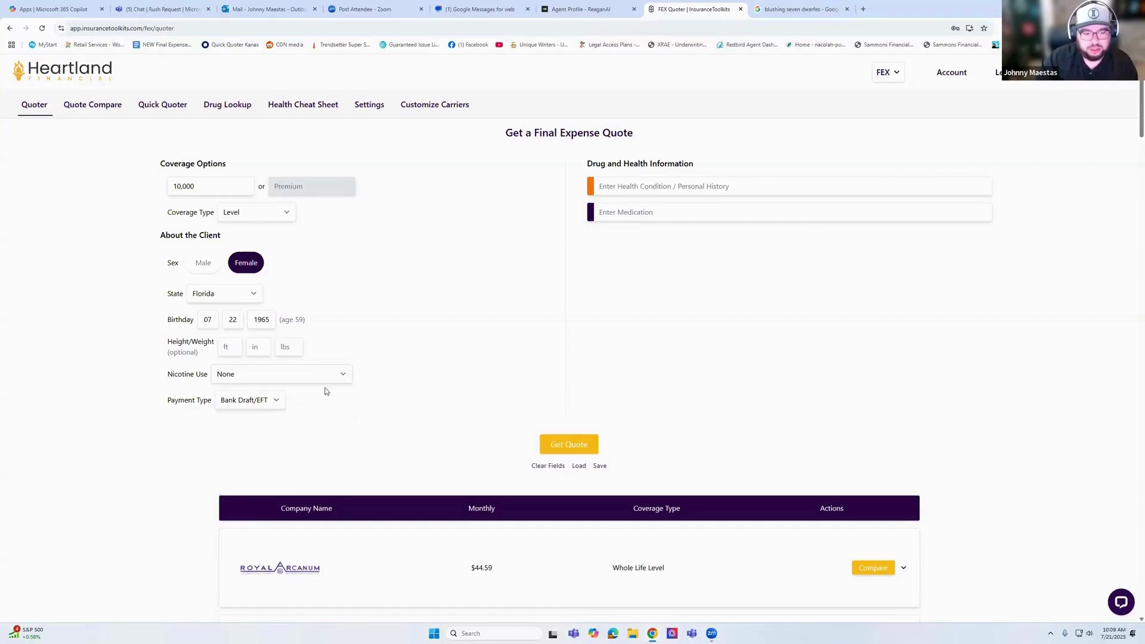
left_click(278, 401)
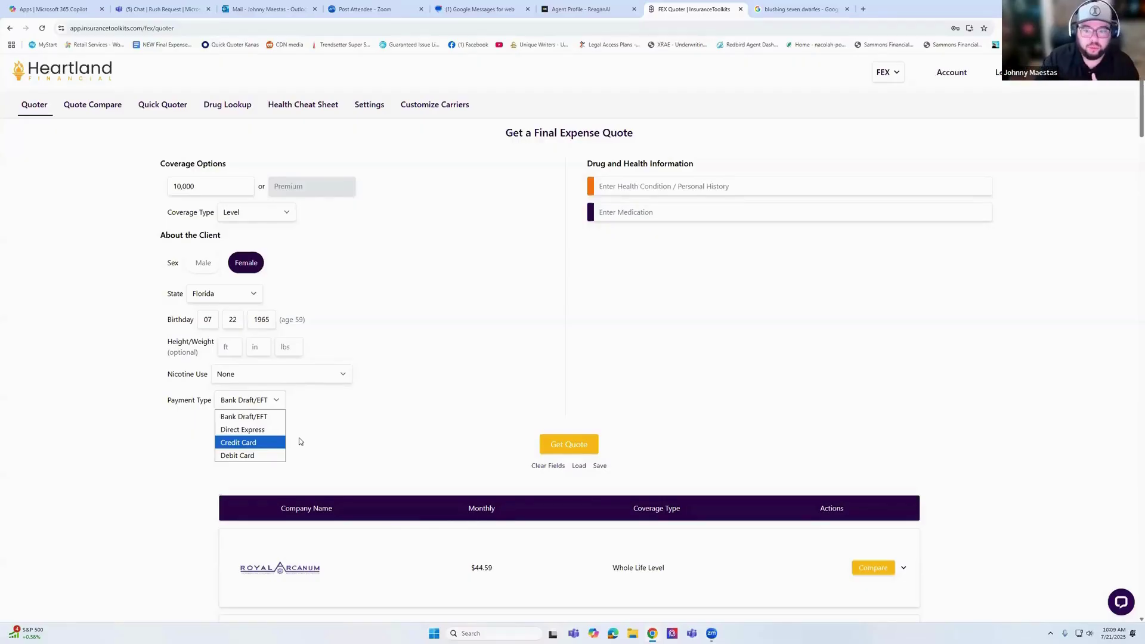
left_click(269, 417)
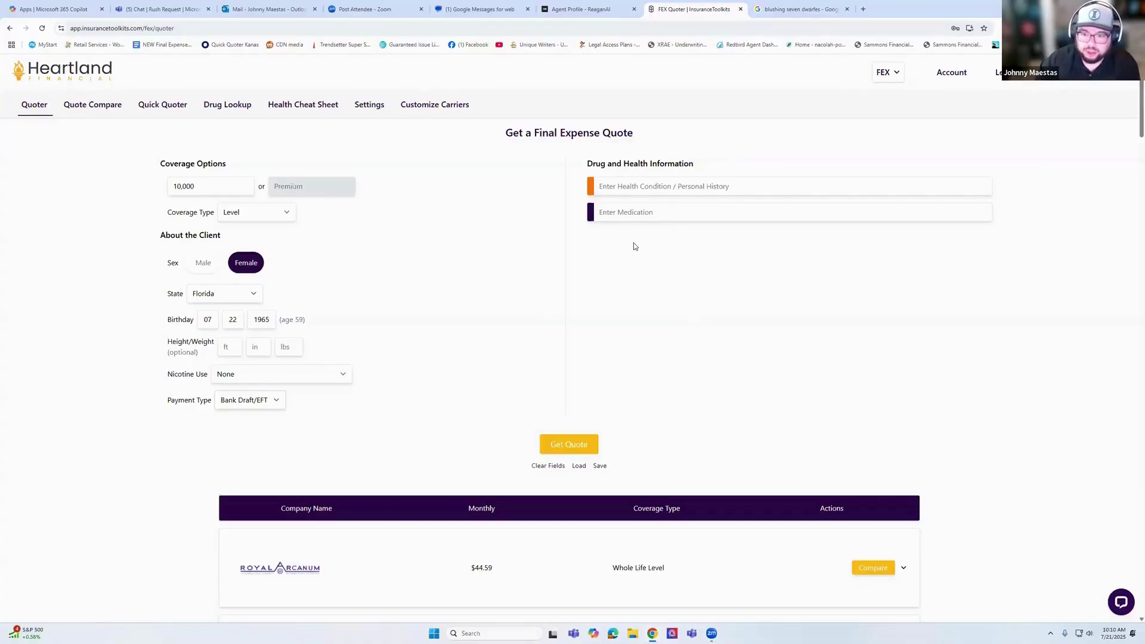
left_click(578, 445)
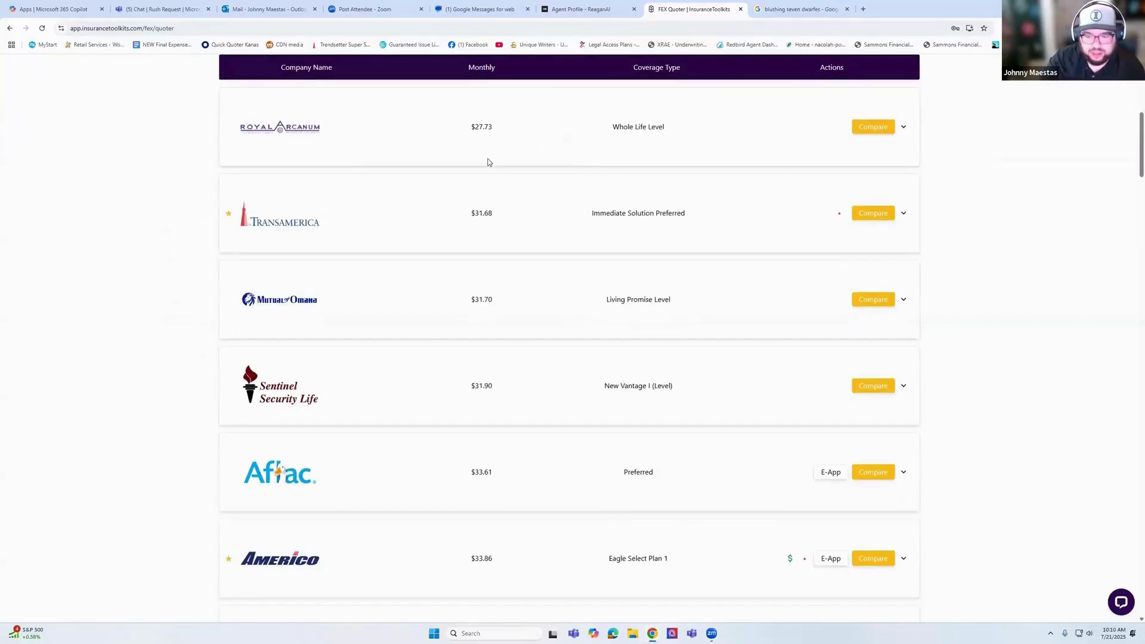
- Review the monthly premiums and coverage types of the carriers in the quote results
scroll(504, 191, "down", 1)
scroll(507, 194, "down", 2)
scroll(522, 205, "up", 1)
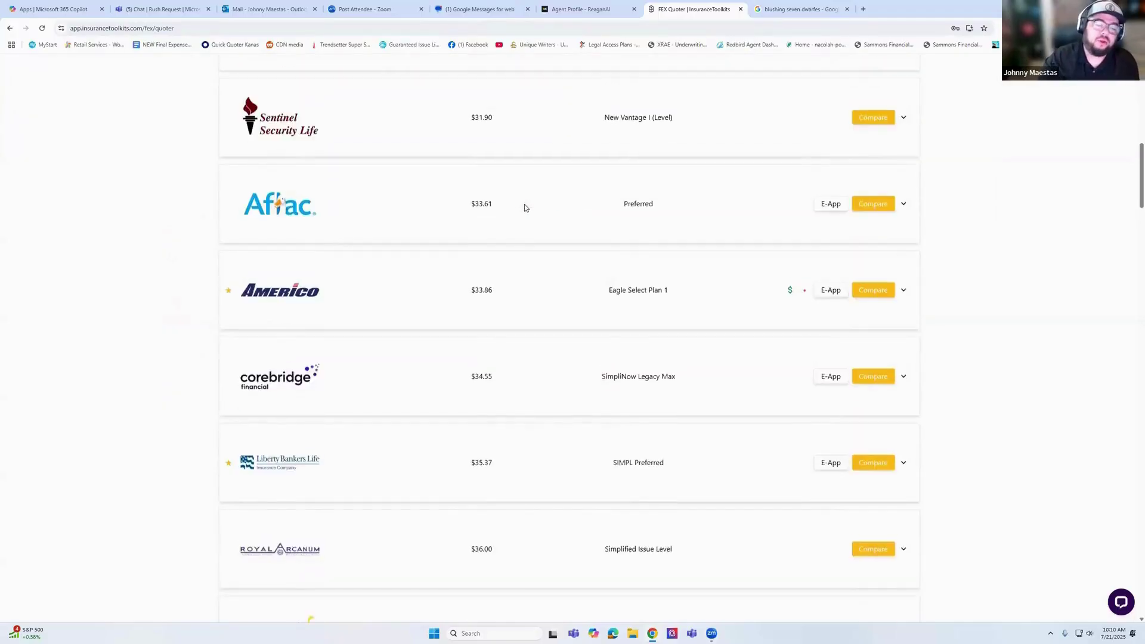
scroll(527, 185, "down", 3)
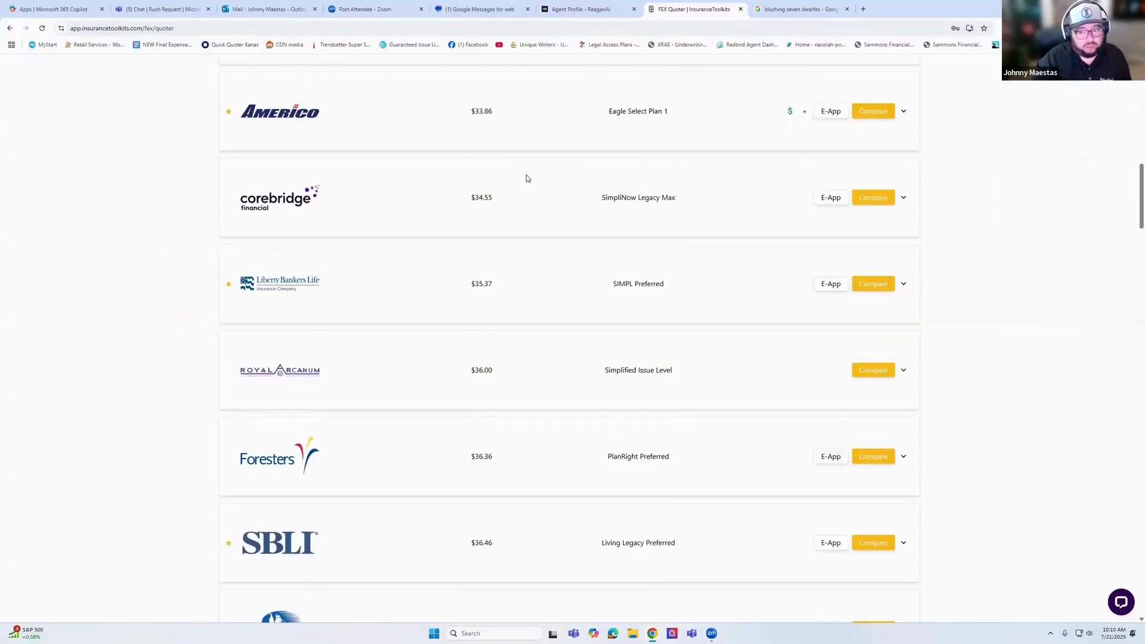
scroll(524, 187, "down", 5)
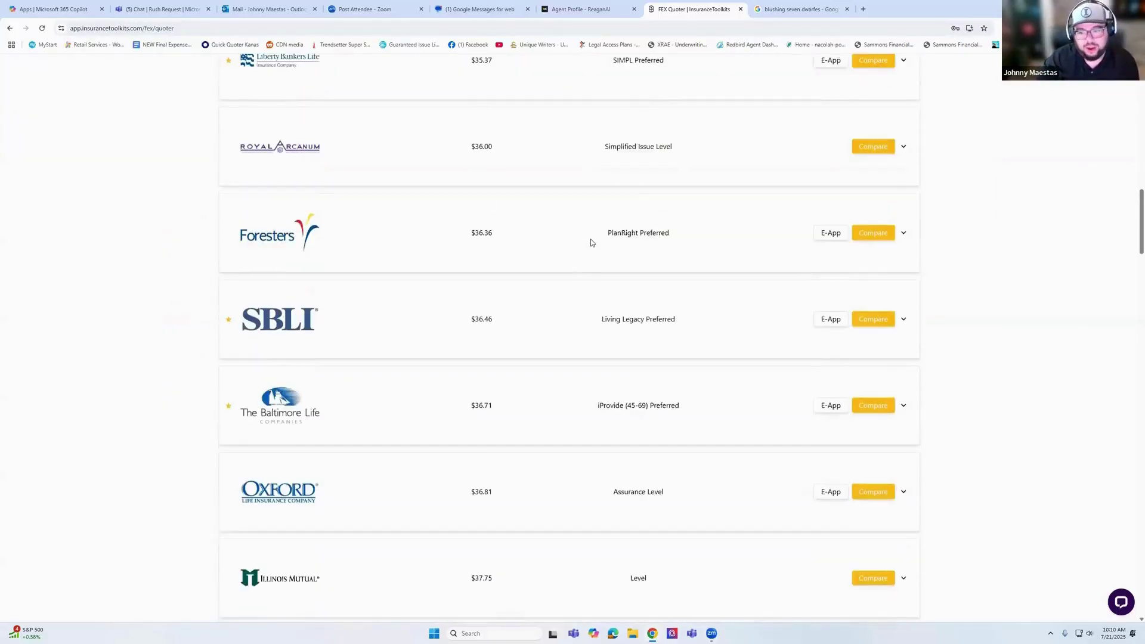
scroll(590, 245, "down", 2)
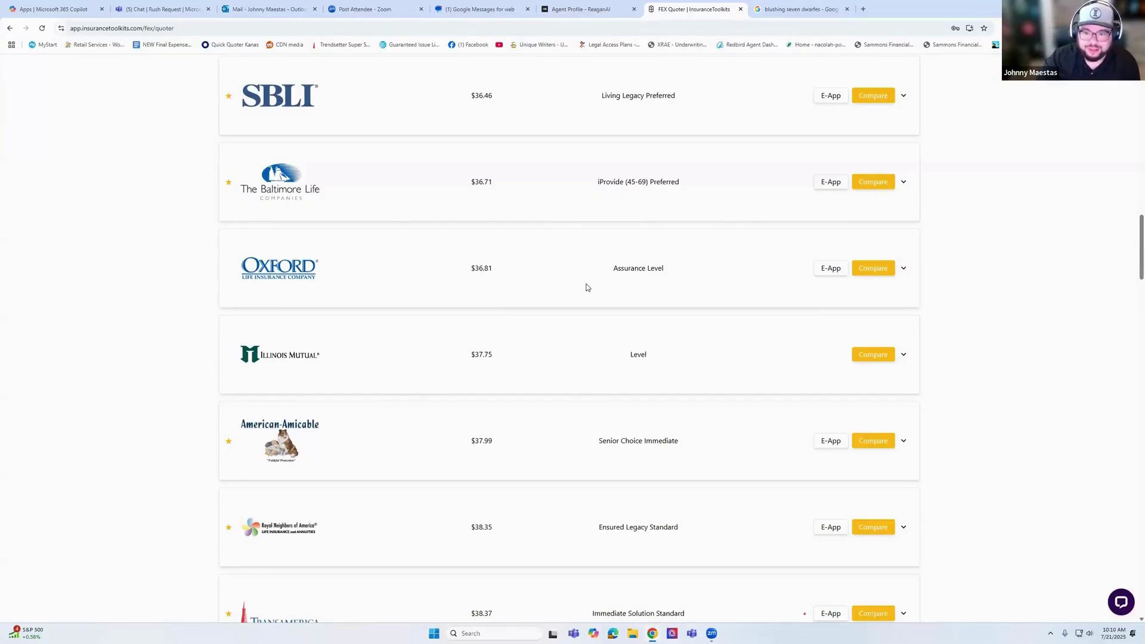
scroll(592, 290, "up", 1)
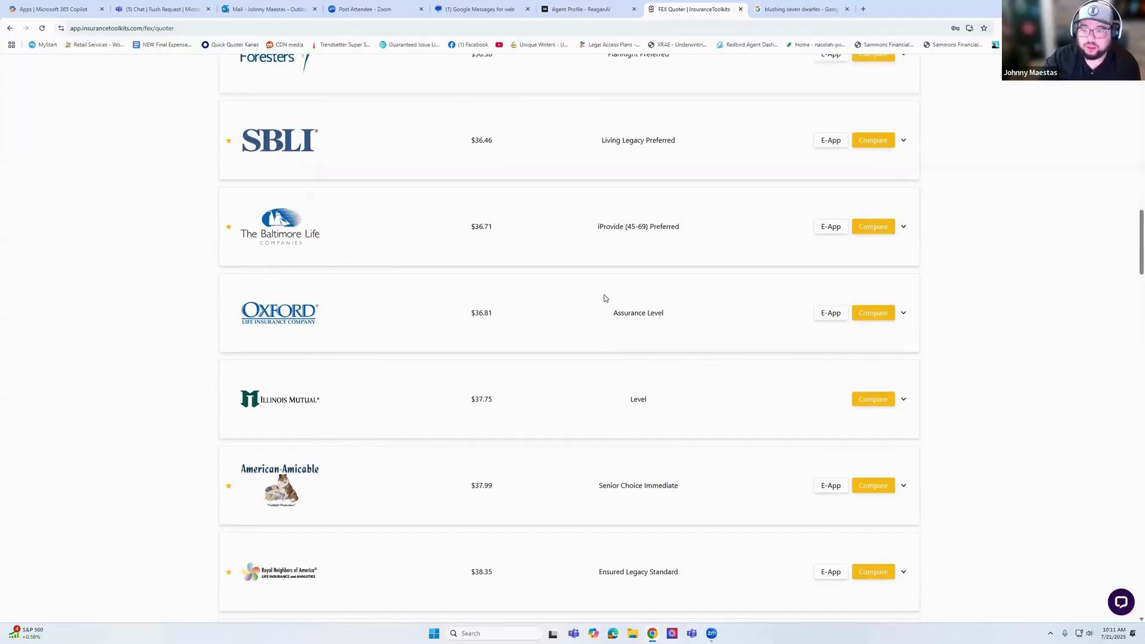
scroll(606, 312, "up", 2)
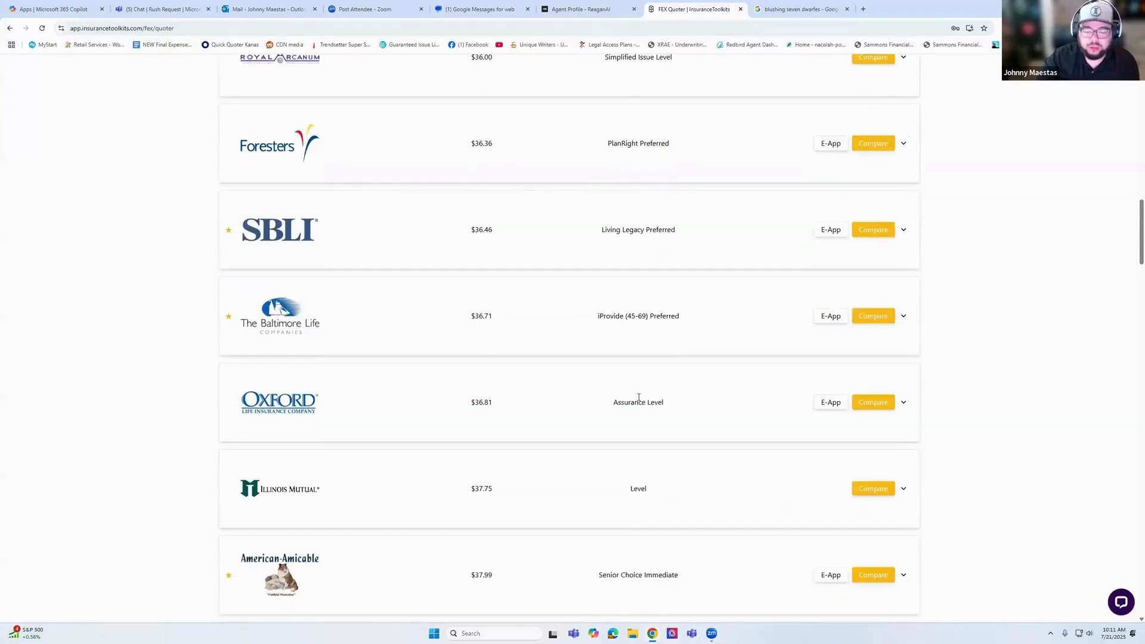
scroll(615, 379, "down", 6)
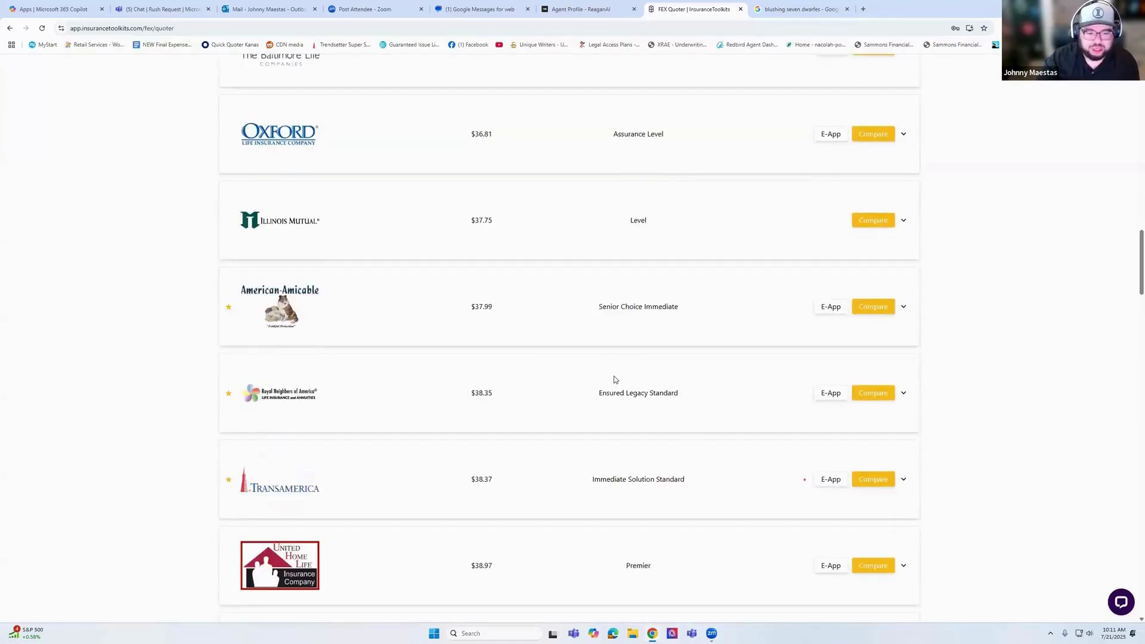
scroll(614, 379, "up", 5)
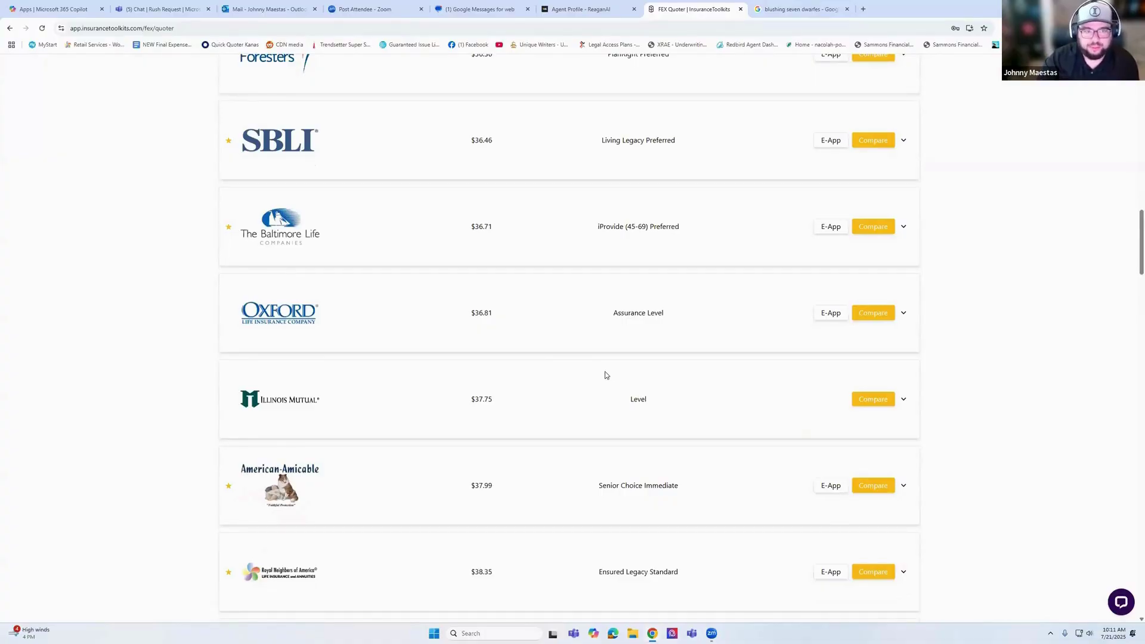
- Add Chronic Obstructive Pulmonary Disease (COPD) as a health condition and accept Jul 21, 2025 as the date of last treatment
scroll(616, 377, "up", 3)
scroll(617, 376, "up", 10)
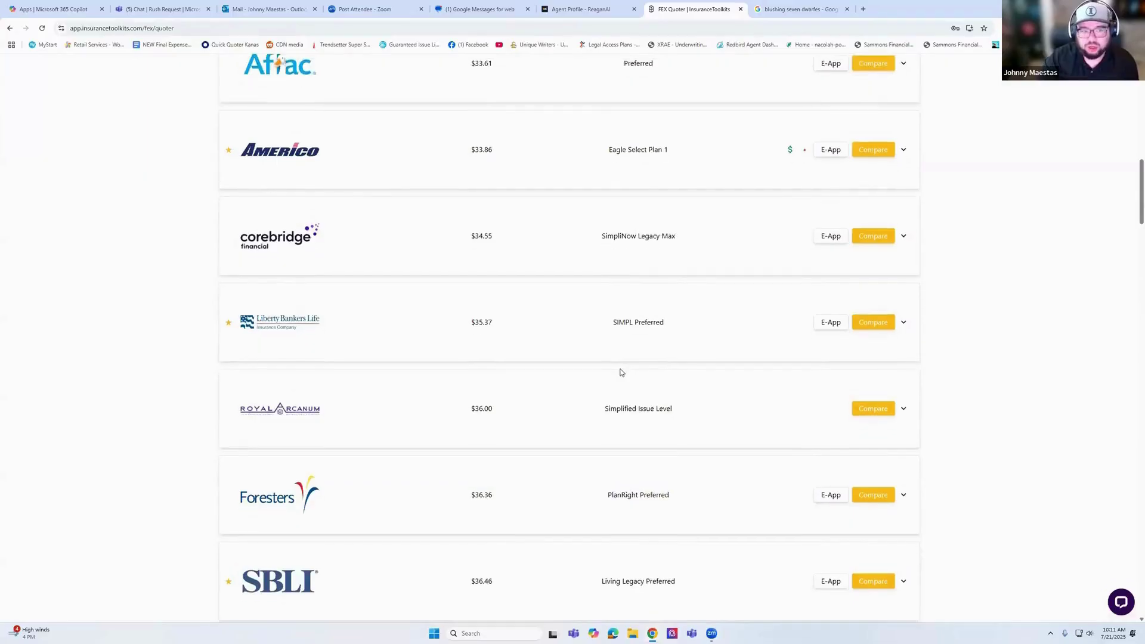
scroll(620, 372, "up", 9)
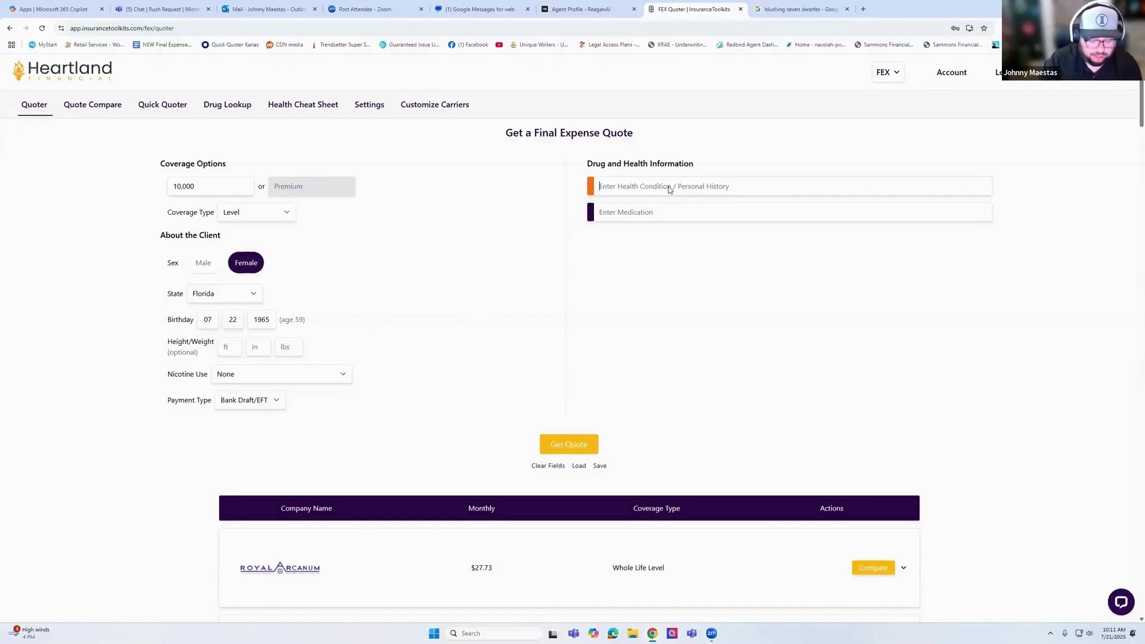
type("Copd")
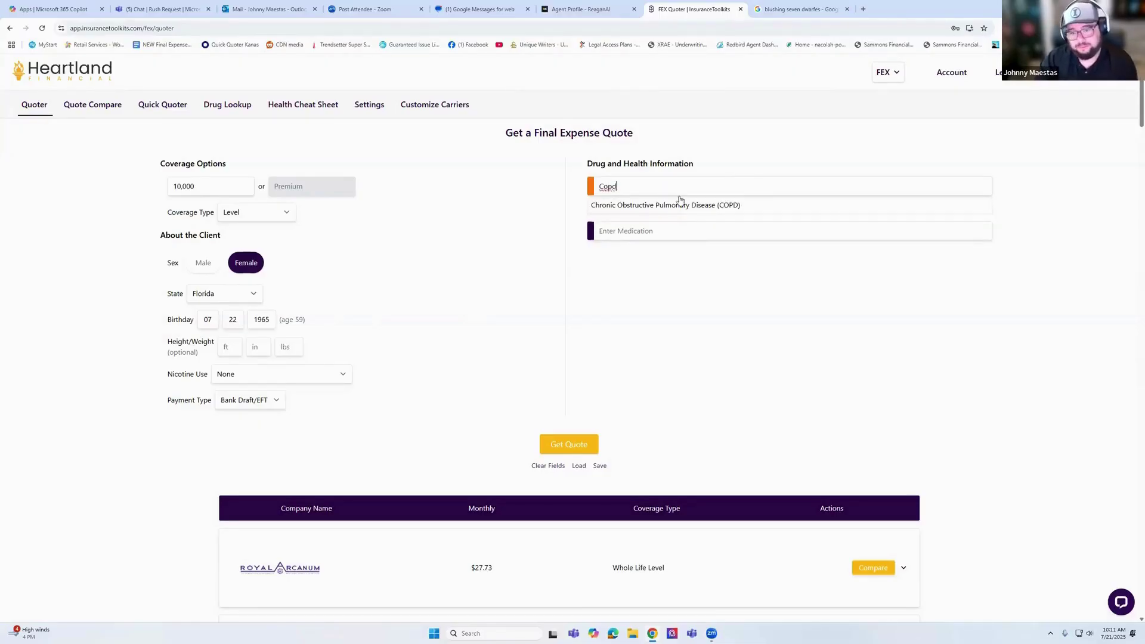
left_click(677, 207)
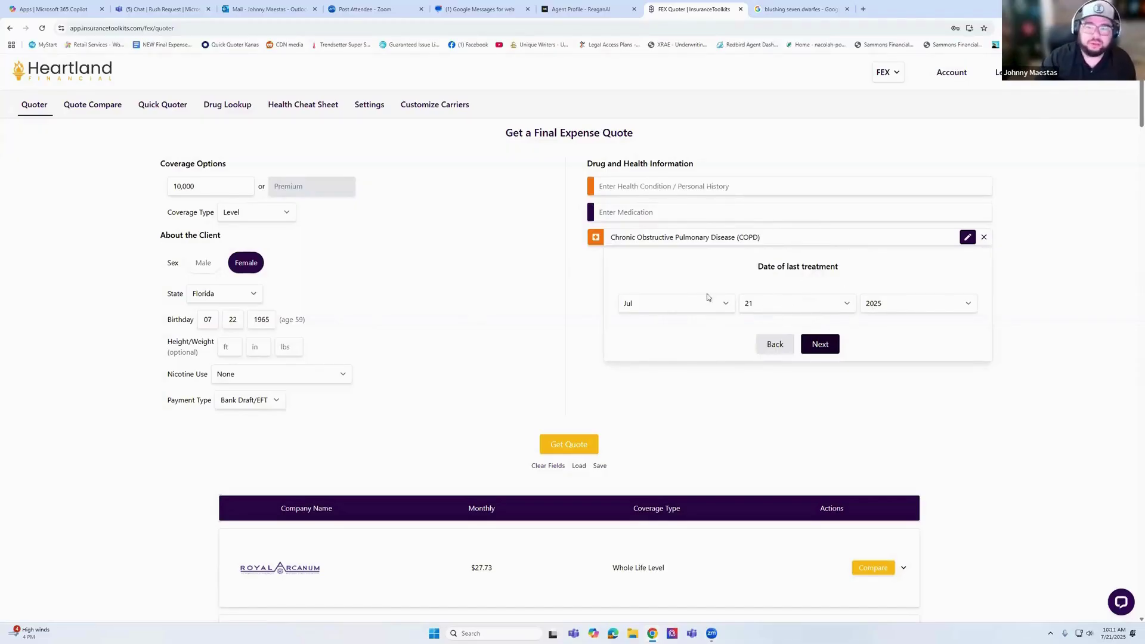
left_click(828, 347)
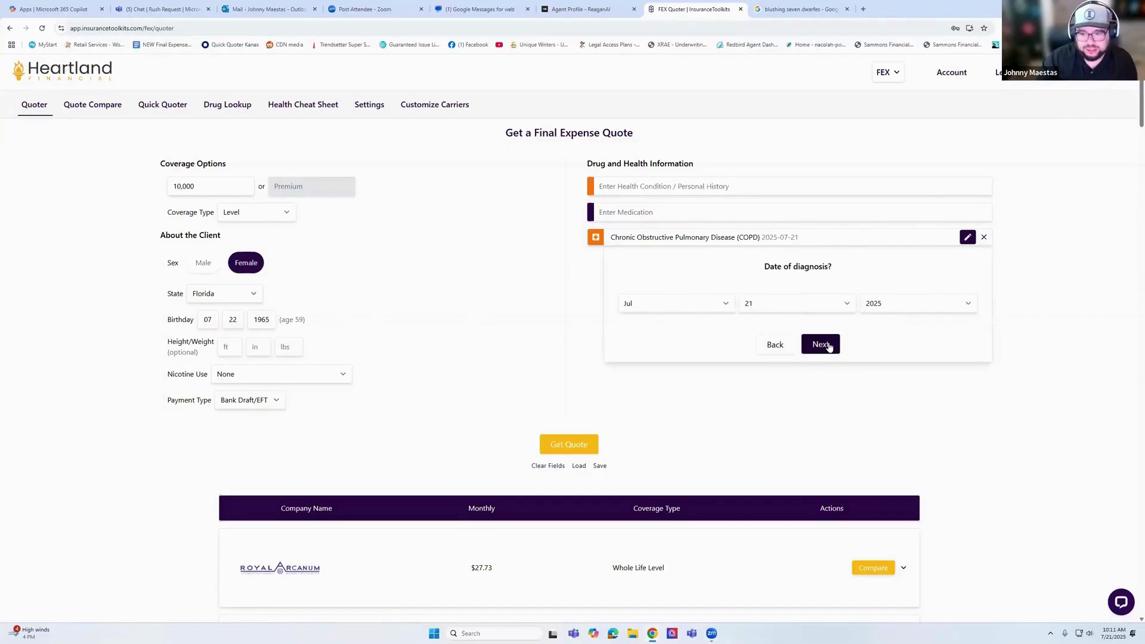
- Set the COPD diagnosis date to Jul 21, 2020, and answer No to inhaler medication or dosage changes in the past 3 years
left_click(911, 306)
scroll(917, 455, "down", 3)
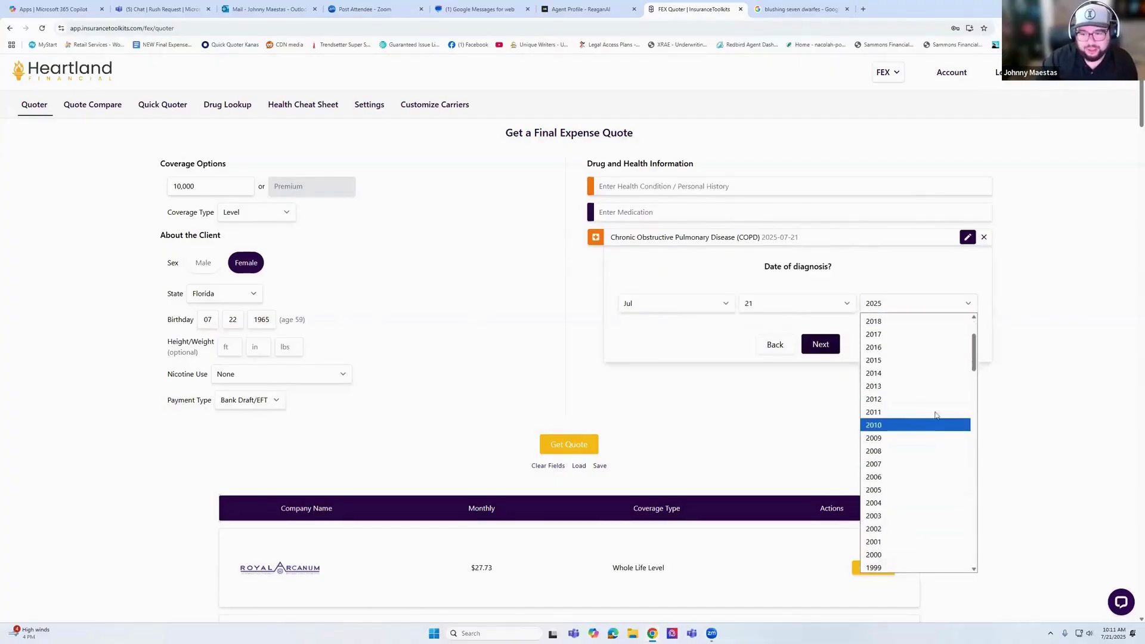
left_click(909, 360)
left_click(914, 309)
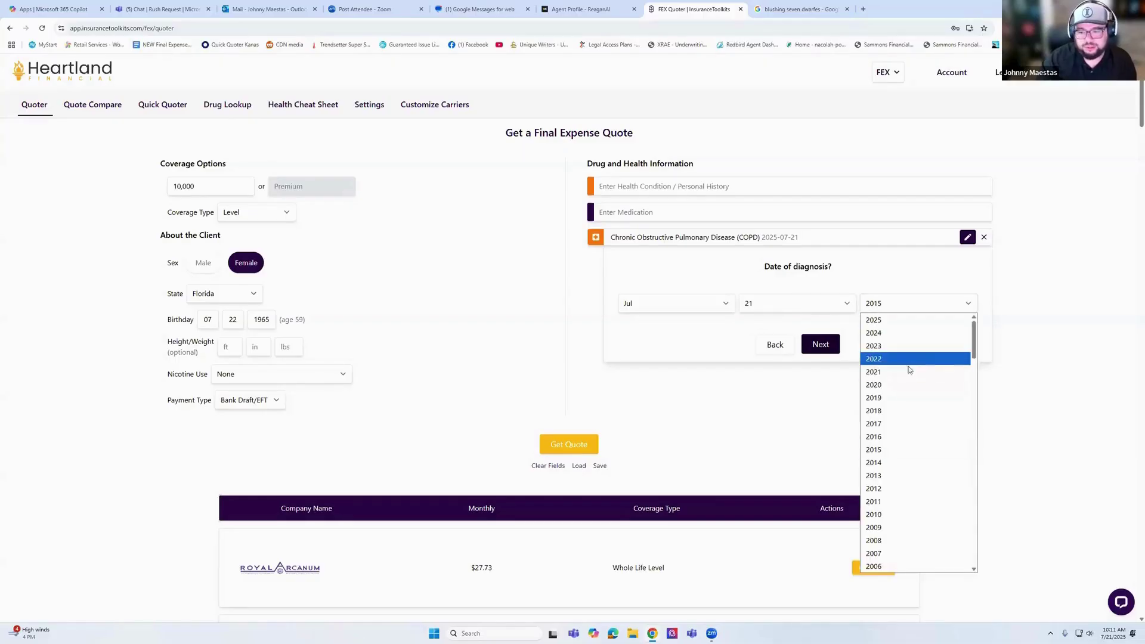
left_click(910, 382)
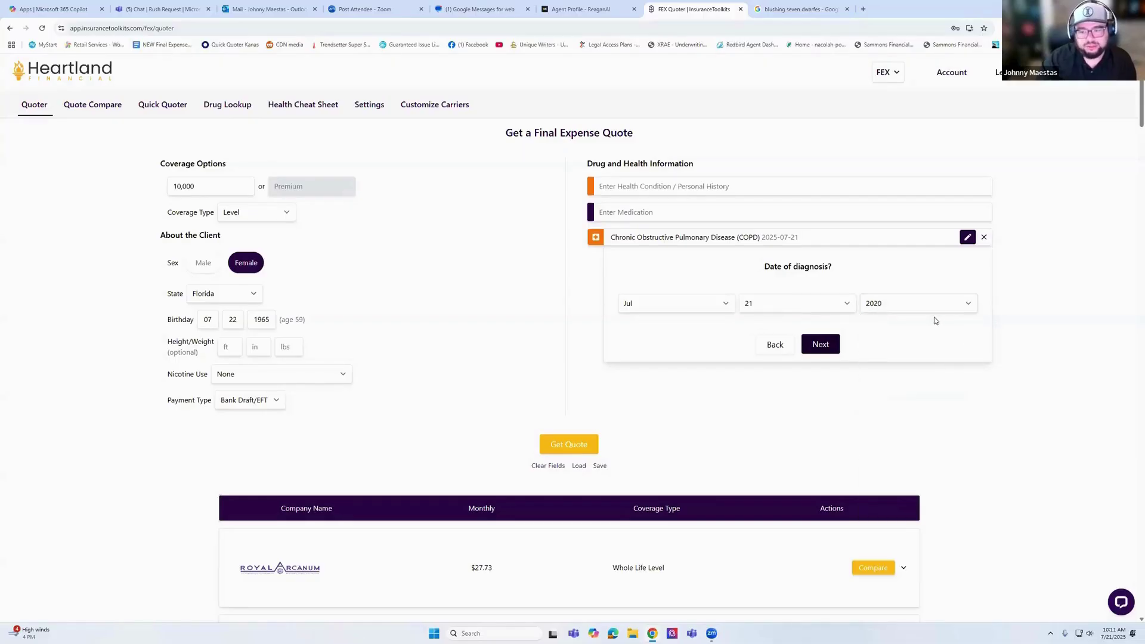
left_click(834, 344)
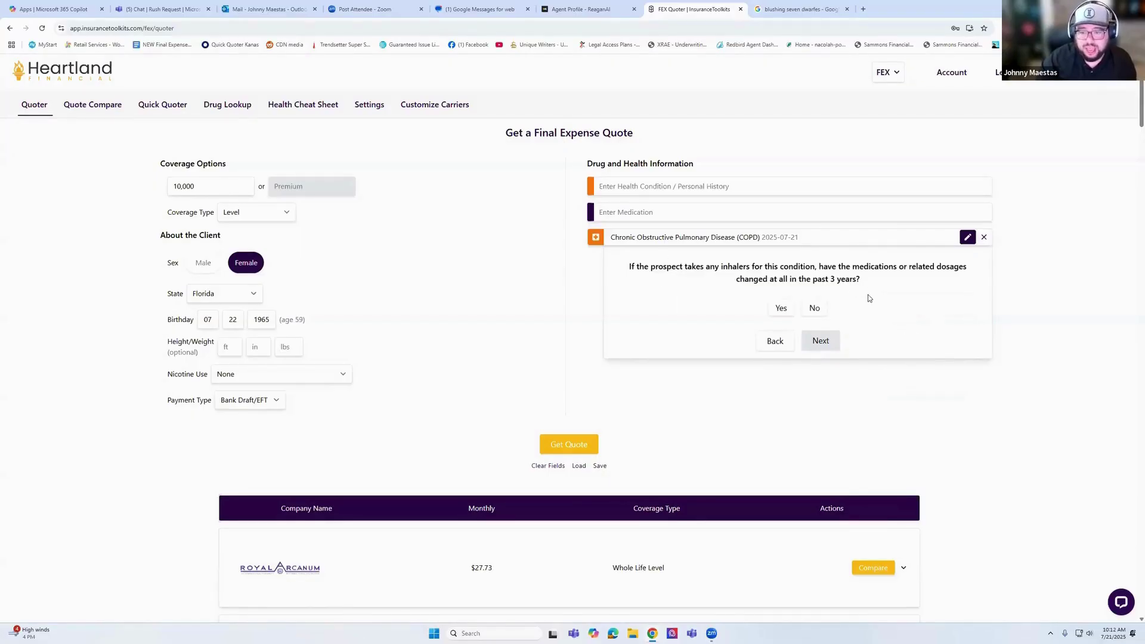
left_click(814, 309)
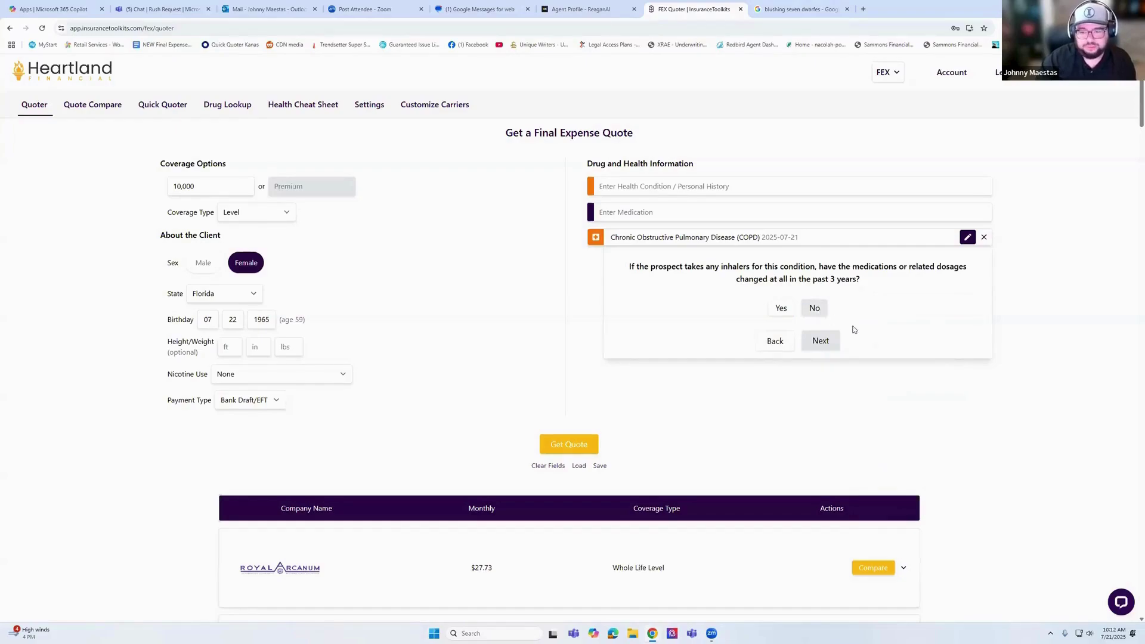
- Answer No to nebulizer use and to taking 3 or more lung/respiratory medications for the COPD condition, and get the updated quote
left_click(820, 340)
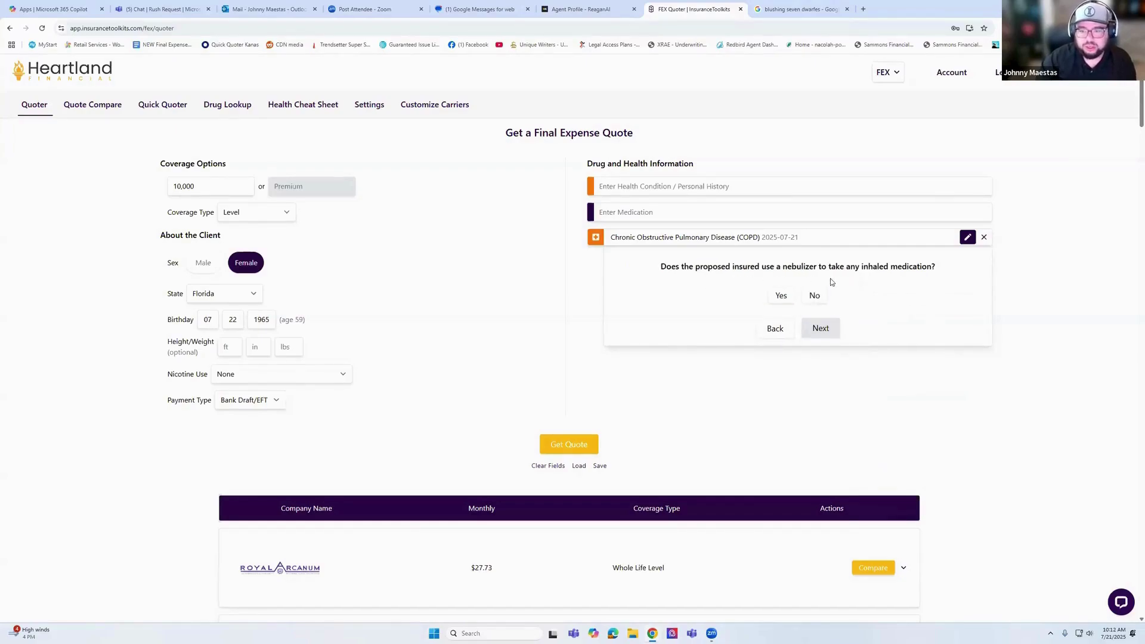
left_click(814, 297)
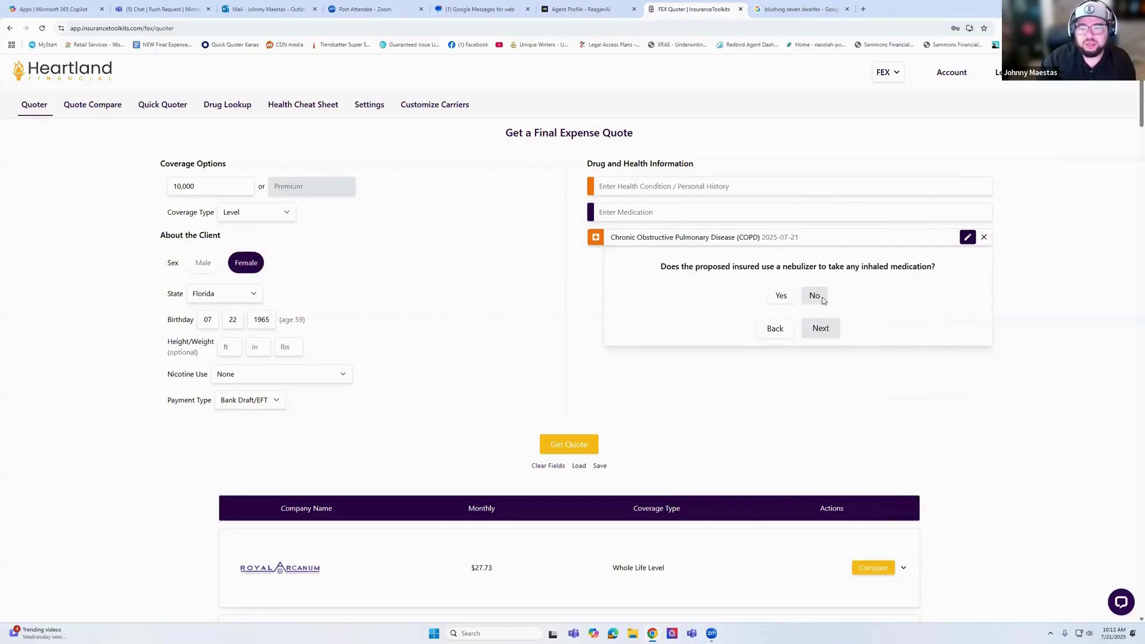
left_click(820, 328)
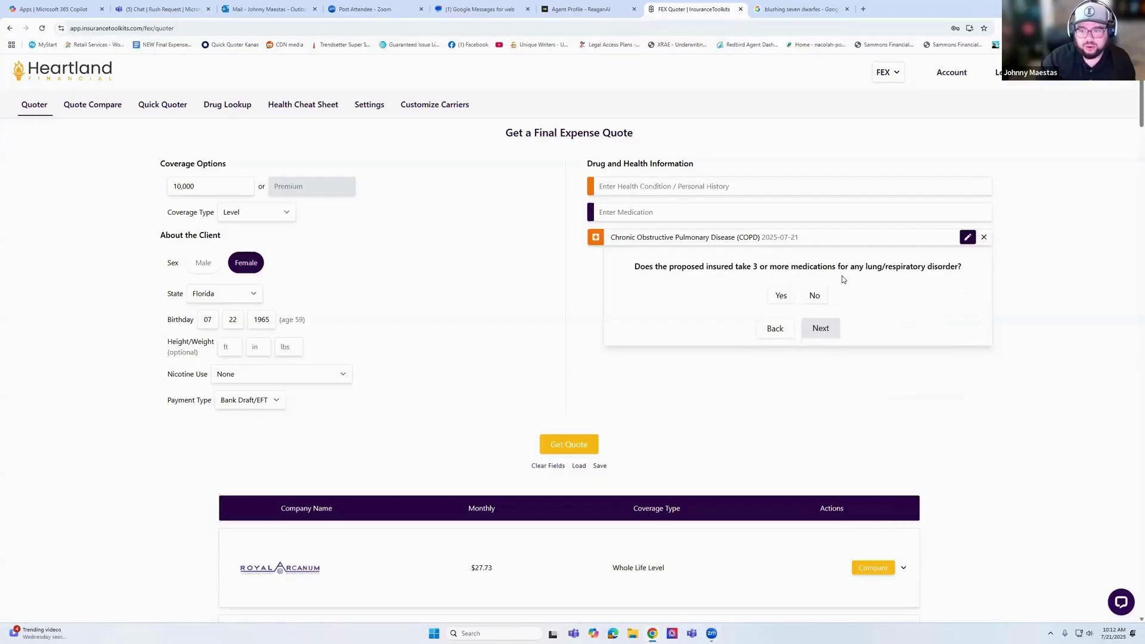
left_click(815, 296)
left_click(820, 328)
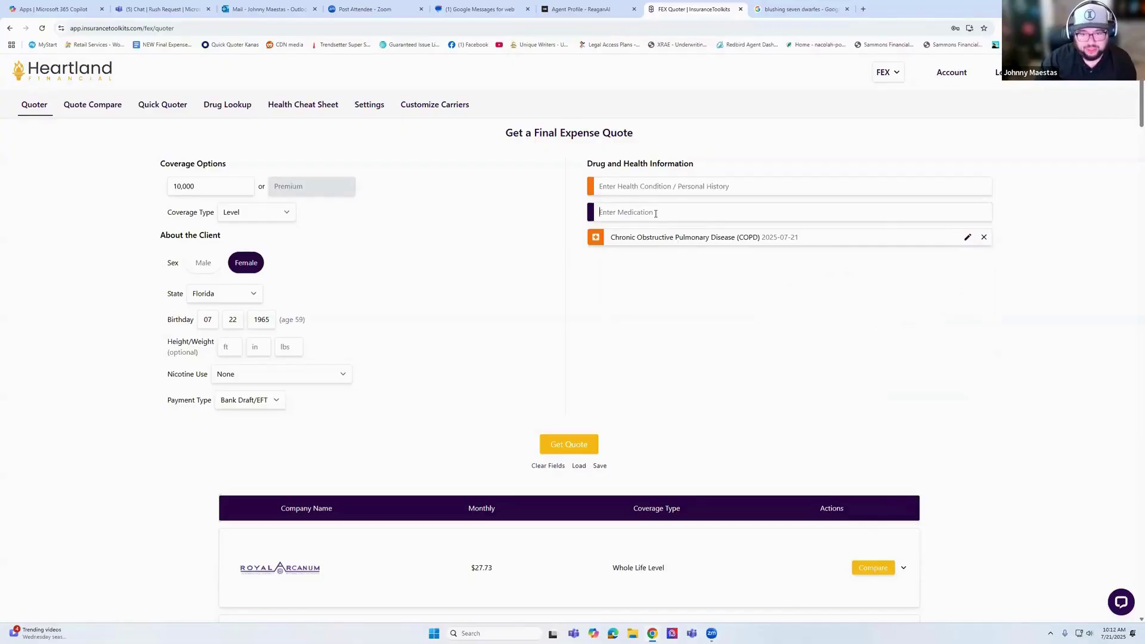
left_click(569, 447)
- Review the carriers' monthly premiums and coverage types in the updated quote against the client details and COPD entry
scroll(576, 447, "down", 3)
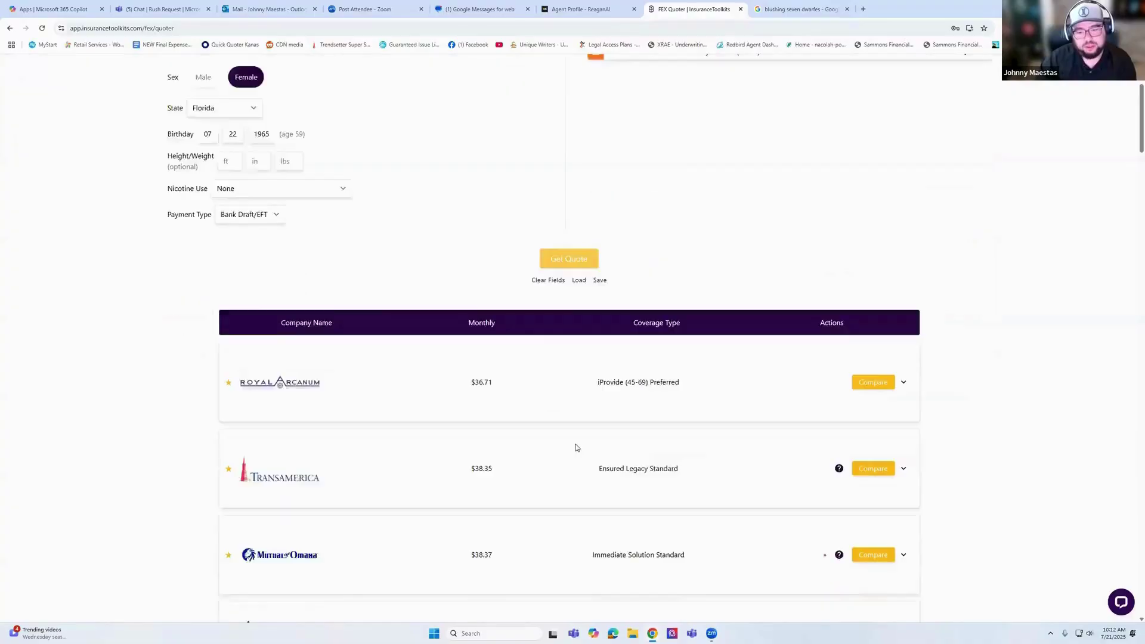
scroll(576, 448, "down", 4)
scroll(666, 285, "up", 3)
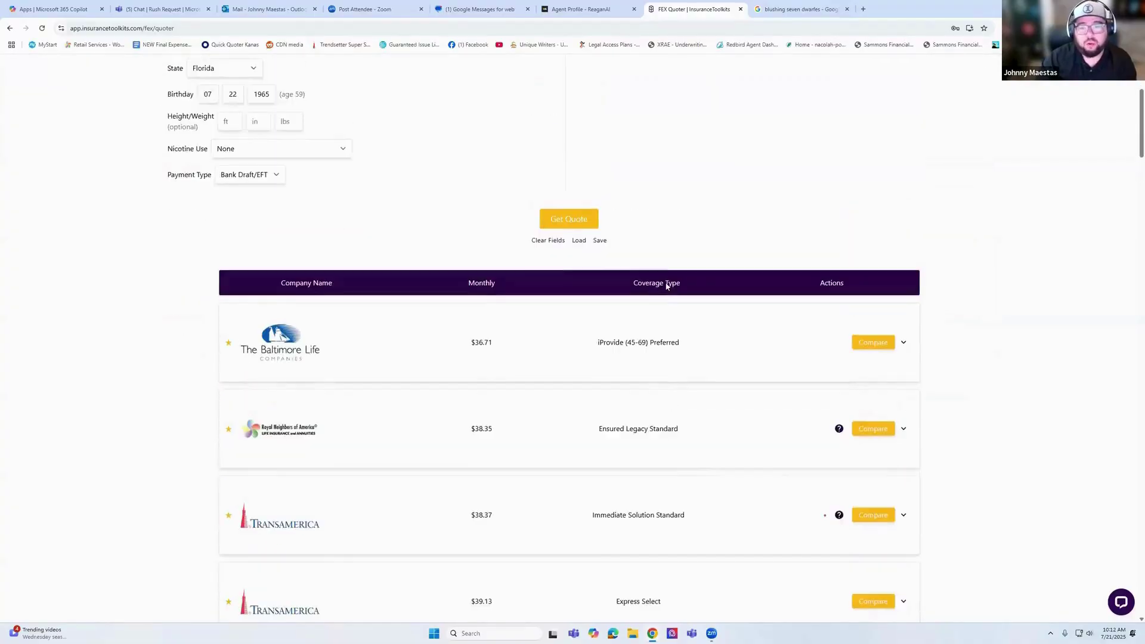
scroll(666, 286, "up", 3)
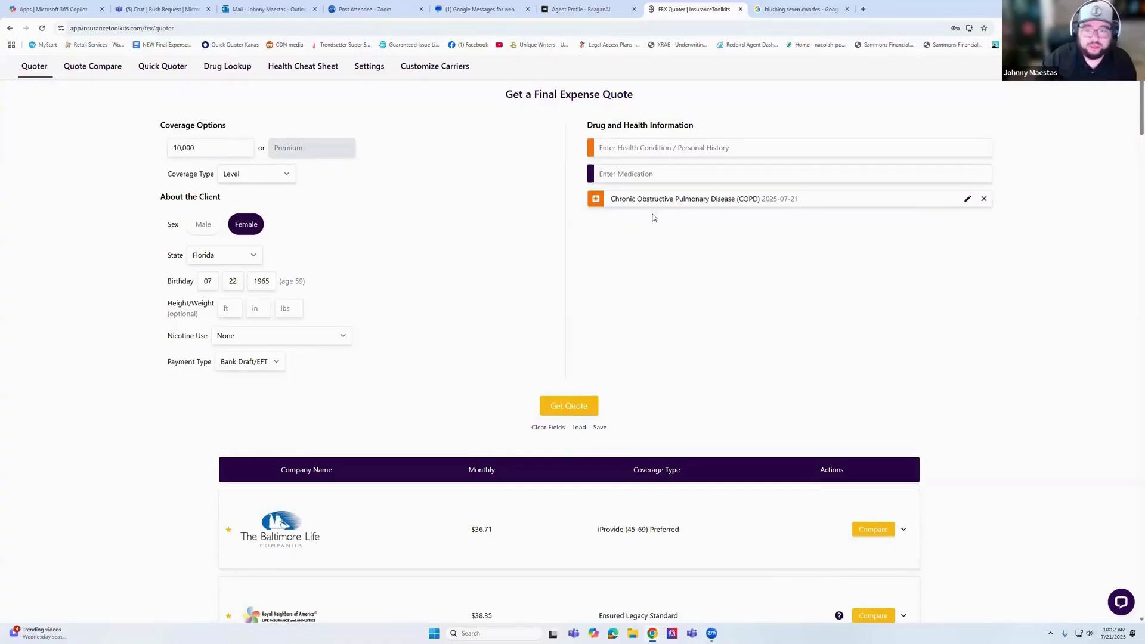
scroll(718, 304, "down", 3)
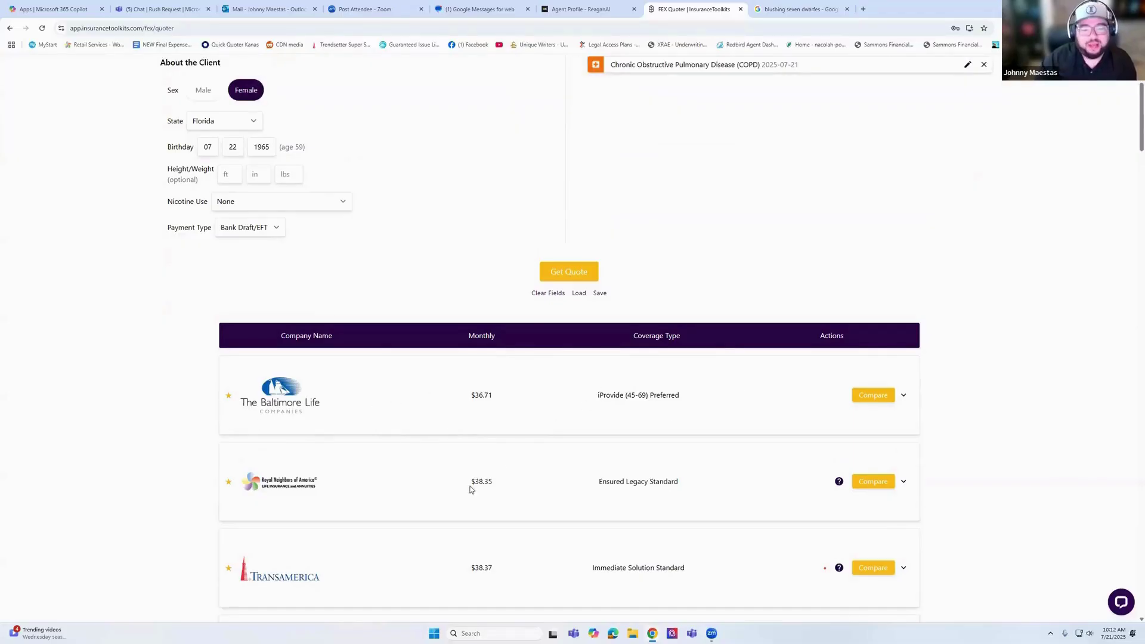
scroll(497, 472, "up", 1)
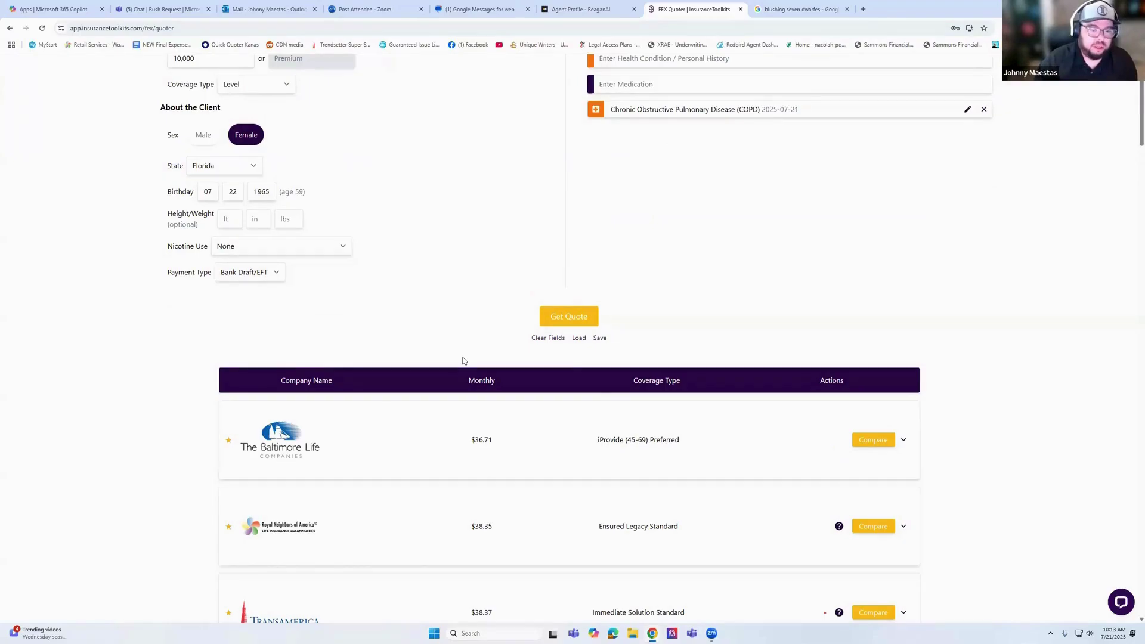
scroll(678, 207, "down", 1)
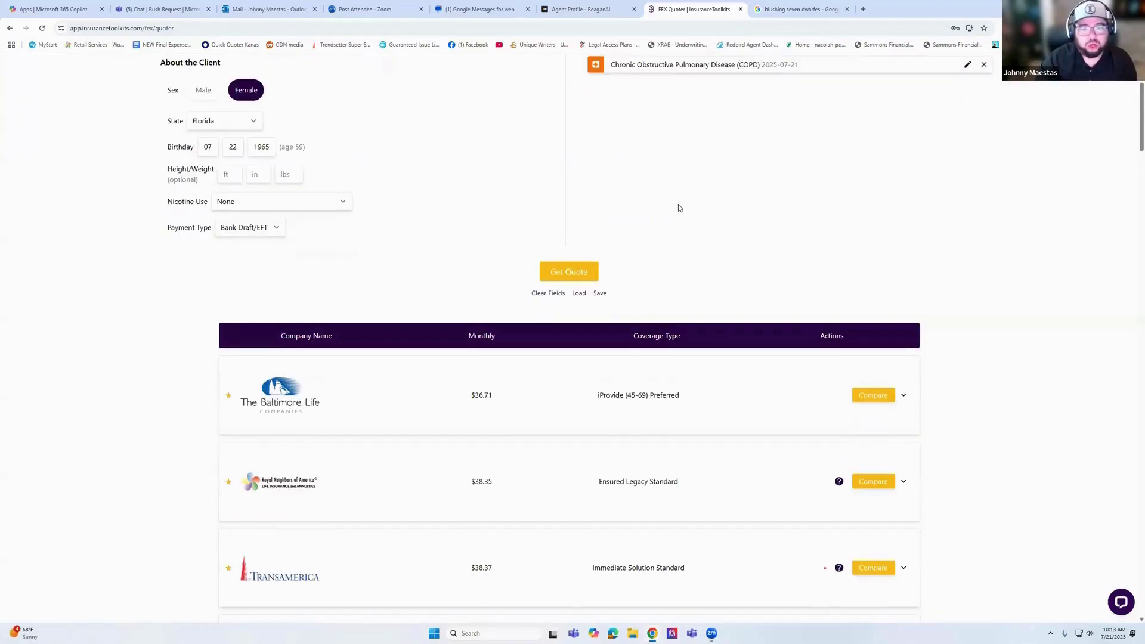
scroll(676, 208, "up", 3)
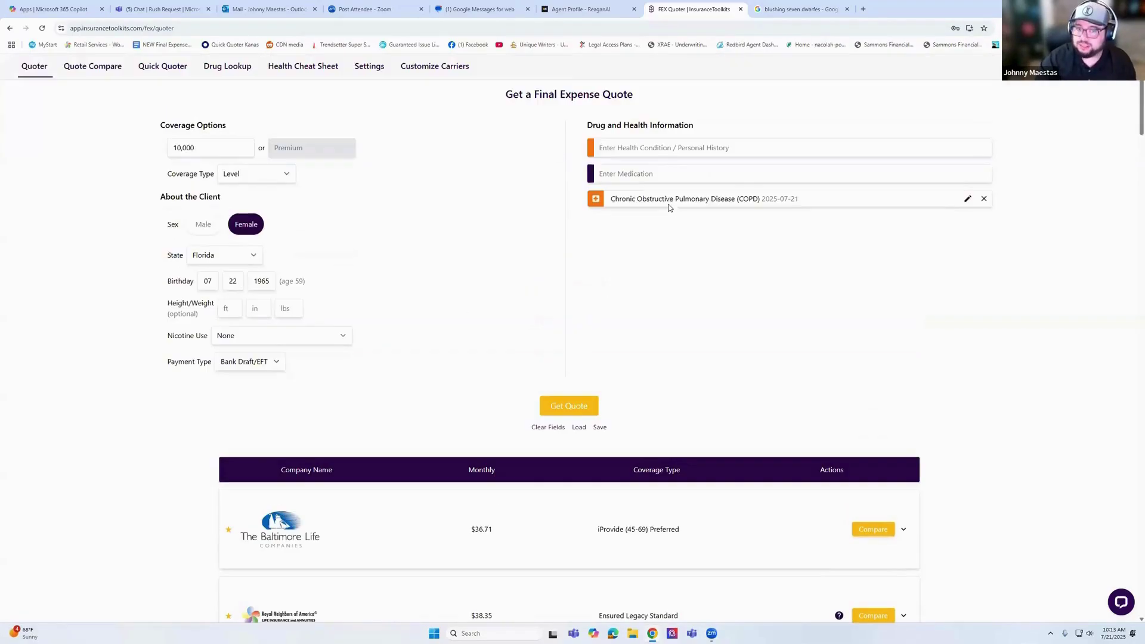